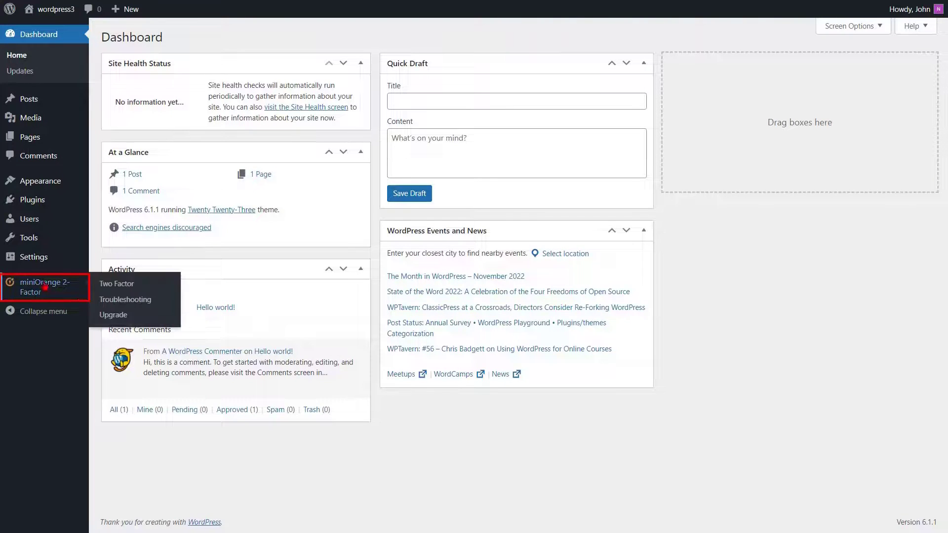
# - Open the miniOrange 2-Factor Form Integration tab to reach the custom login form selectors
pyautogui.click(120, 283)
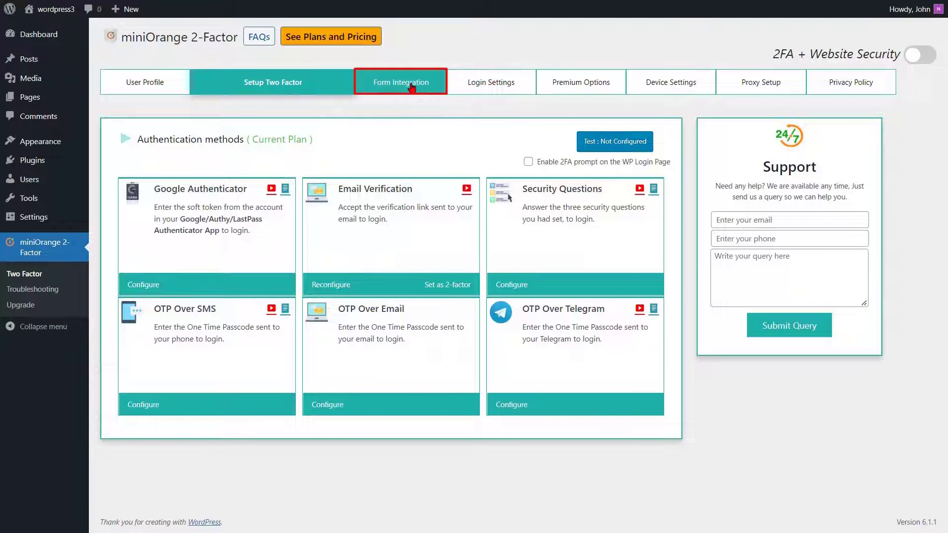
pyautogui.click(412, 88)
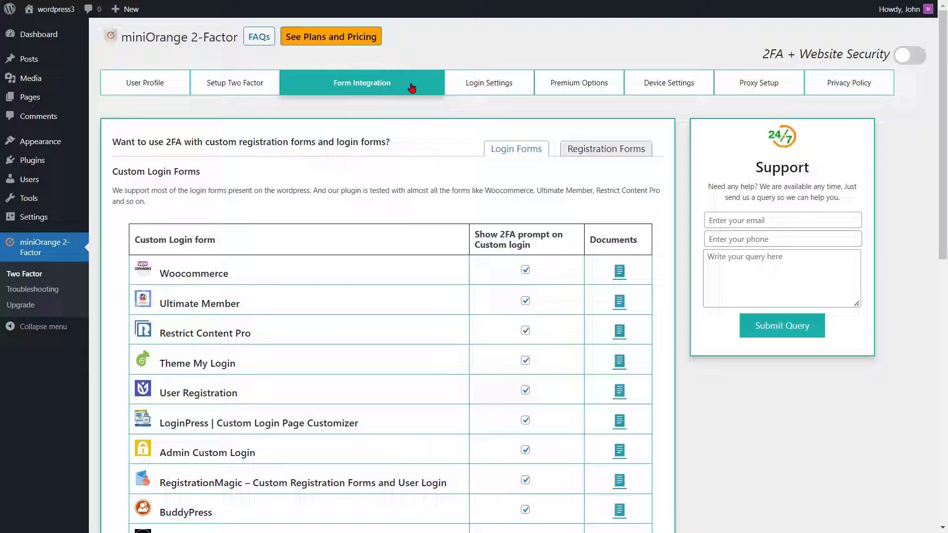
pyautogui.scroll(-10, 411, 88)
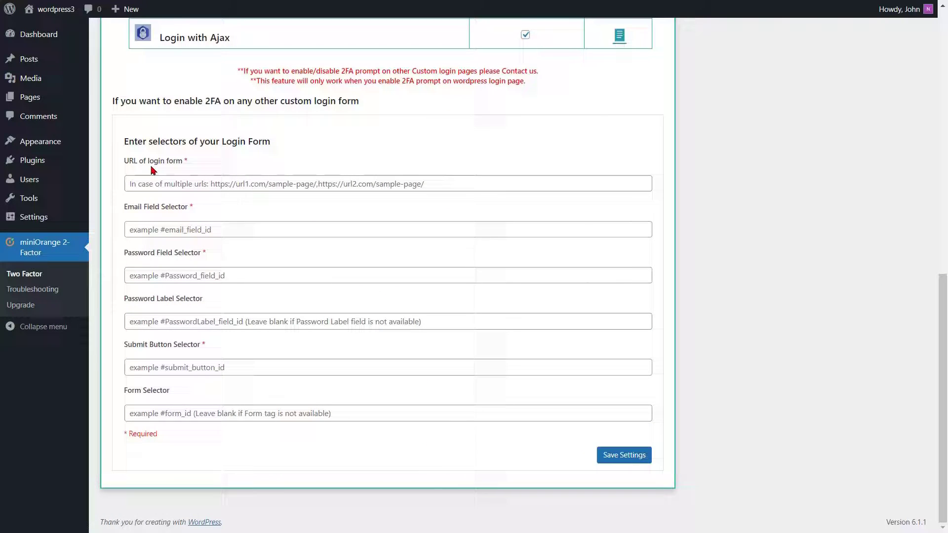
pyautogui.click(155, 183)
pyautogui.write('http://localhost/wordpress3/custom-login-form/')
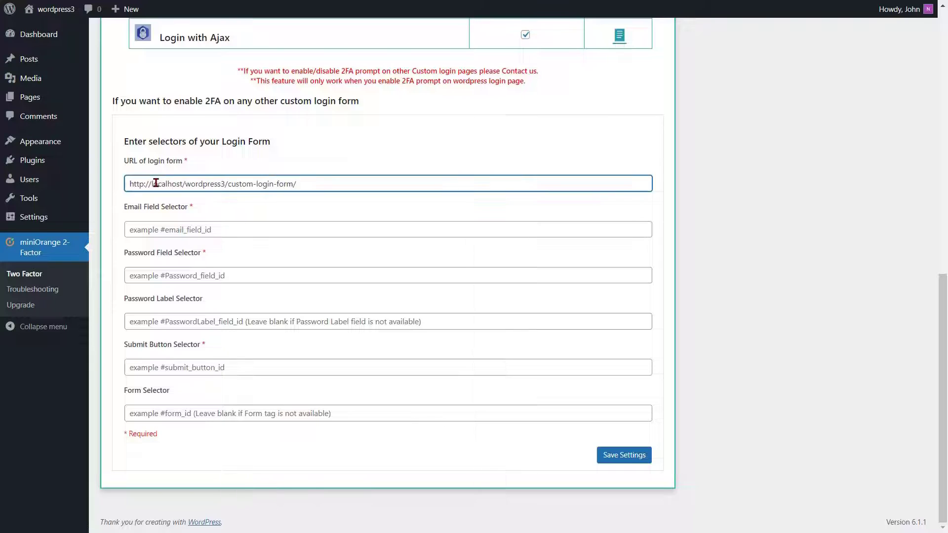
pyautogui.click(151, 201)
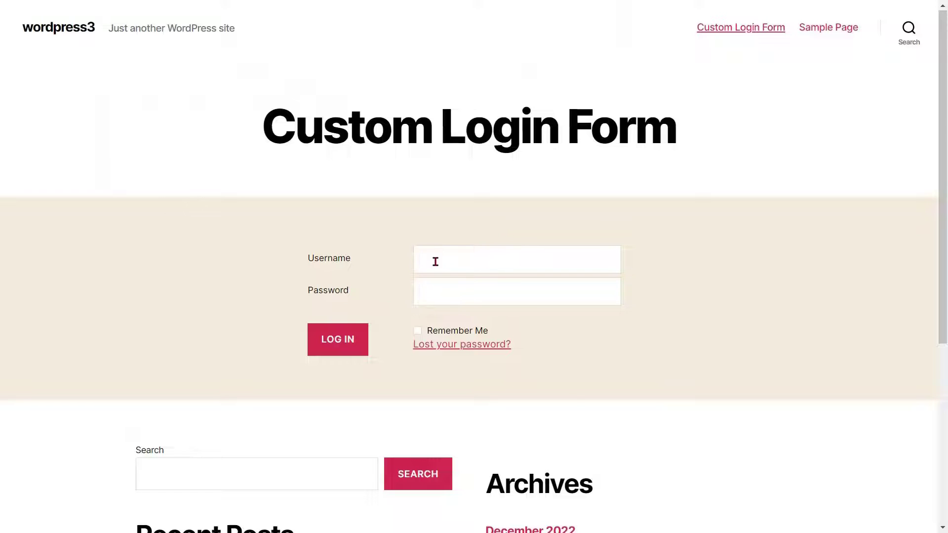
# - Inspect the Username input (name="log") and set Email Field Selector to input[name=log]
pyautogui.rightClick(426, 262)
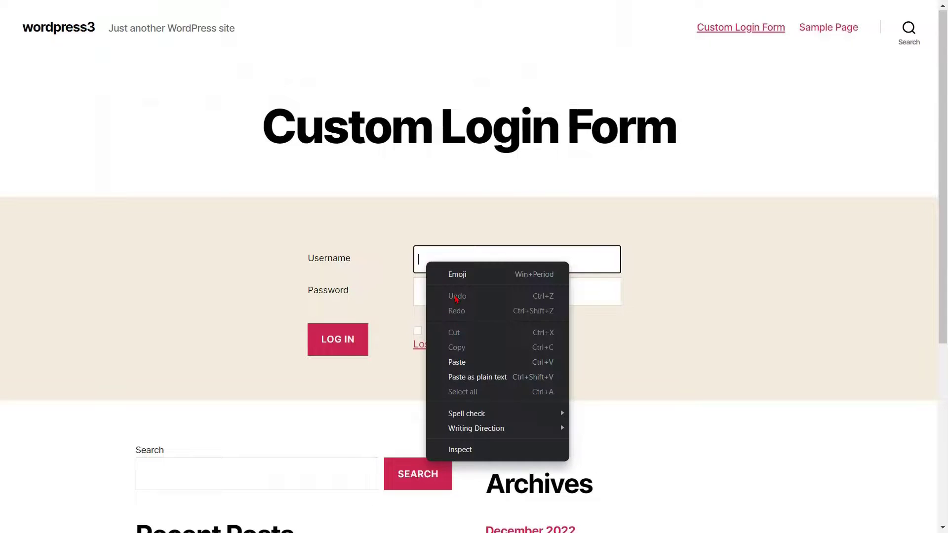
pyautogui.click(472, 453)
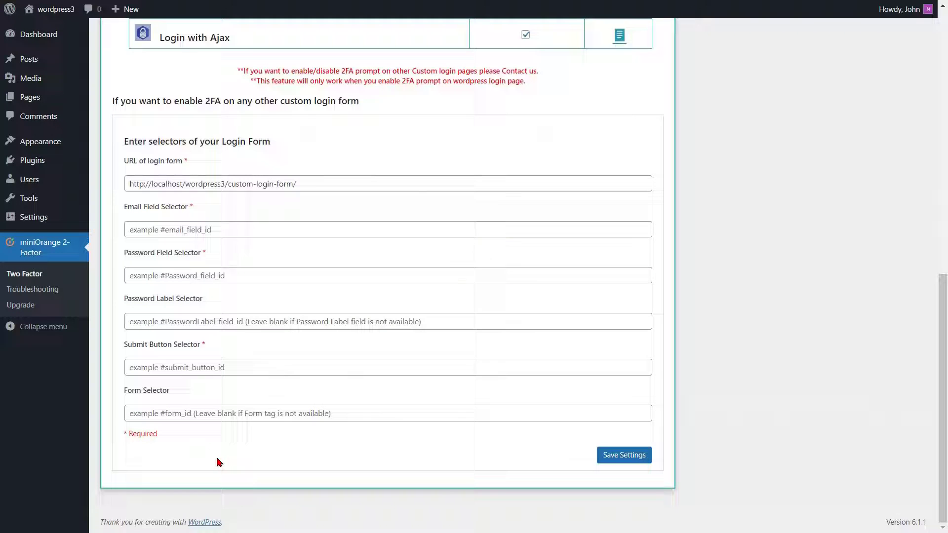
pyautogui.click(156, 231)
pyautogui.write('input')
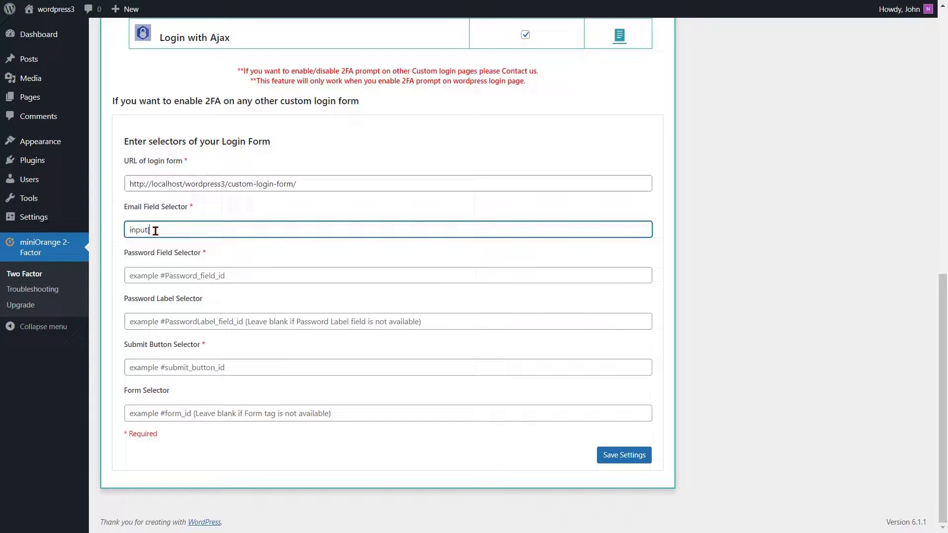
pyautogui.write('[name=')
pyautogui.write('log')
pyautogui.click(166, 248)
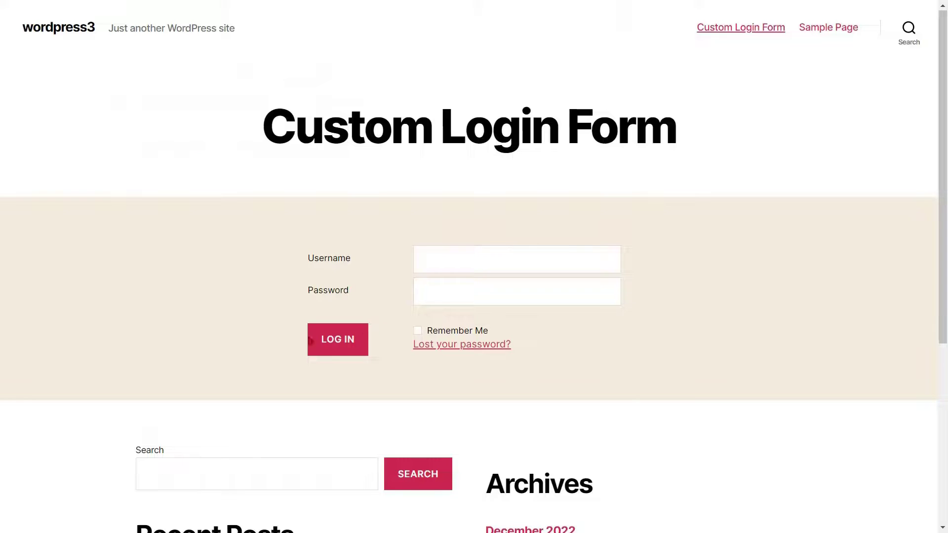
# - Inspect the Password input (name="pwd") and set Password Field Selector to input[name=pwd]
pyautogui.rightClick(442, 291)
pyautogui.click(469, 279)
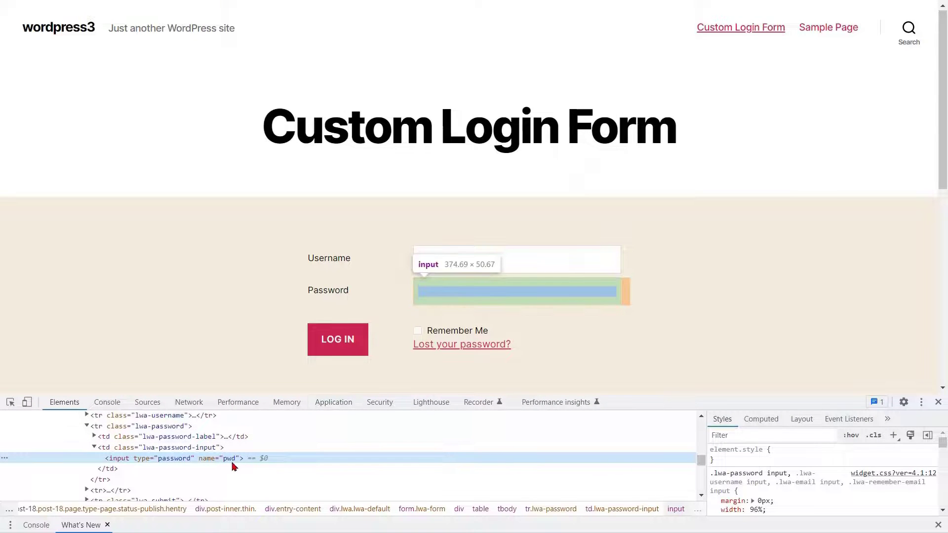
pyautogui.doubleClick(230, 459)
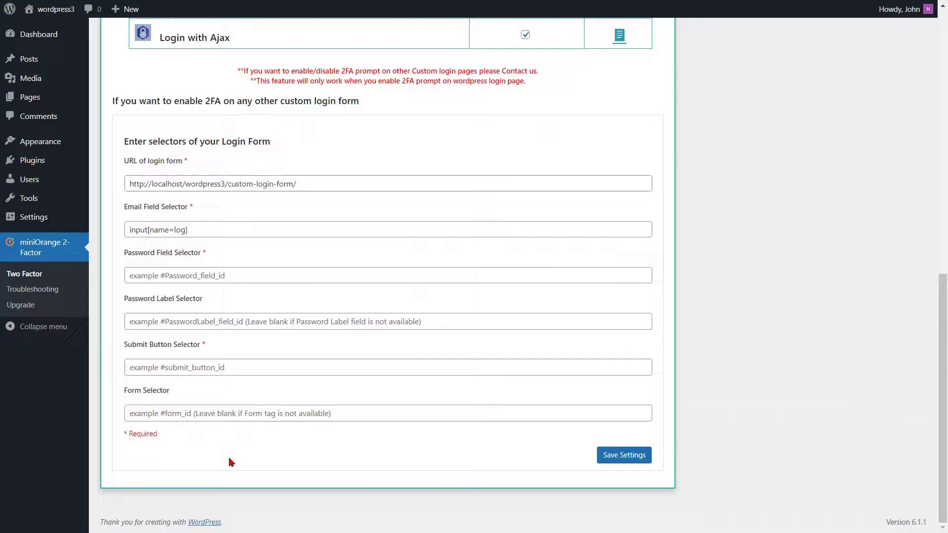
pyautogui.click(159, 276)
pyautogui.write('input')
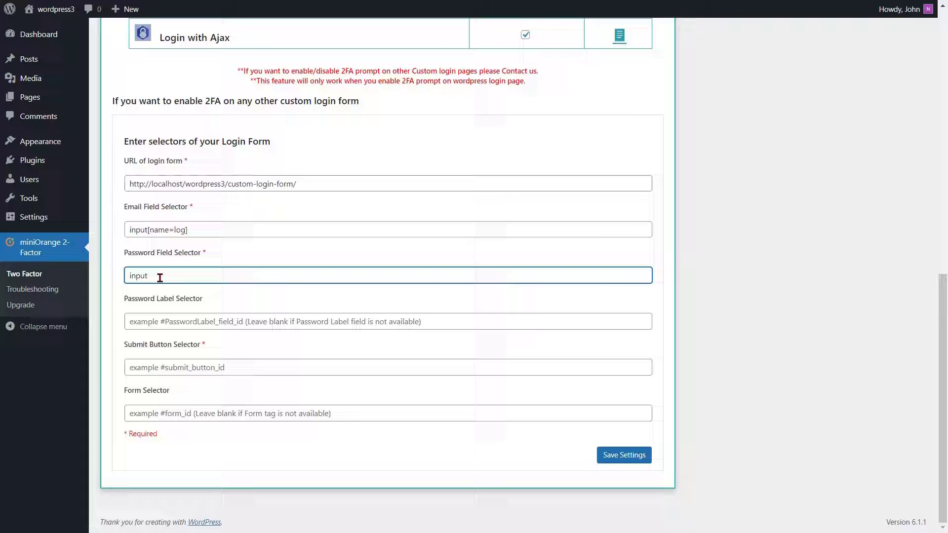
pyautogui.write('[name=pwd')
pyautogui.click(166, 293)
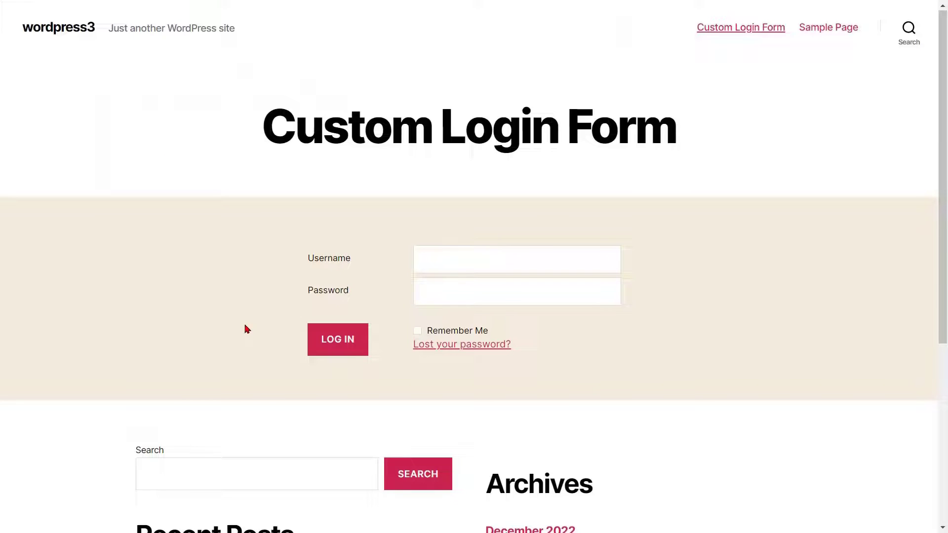
# - Copy the Password label's lwa-password-label class and set Password Label Selector to .lwa-password-label
pyautogui.rightClick(331, 295)
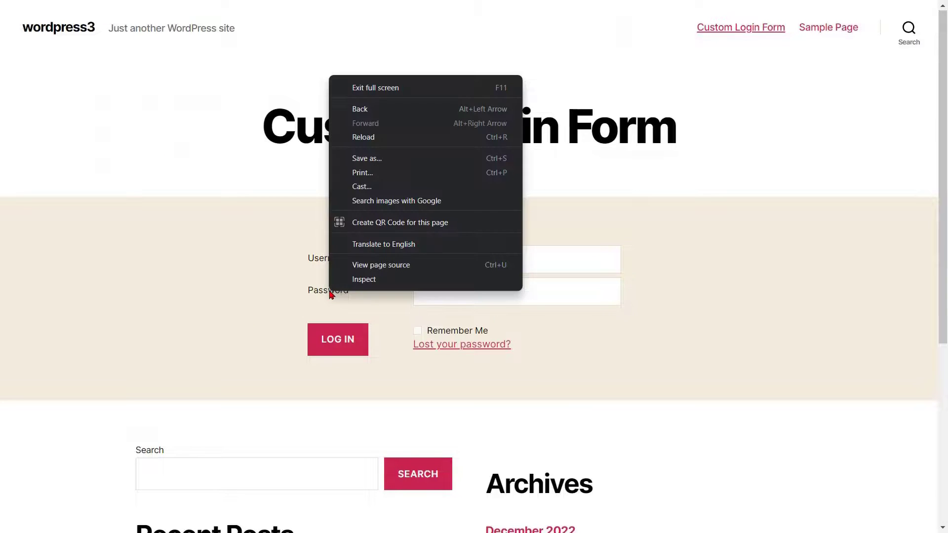
pyautogui.click(369, 281)
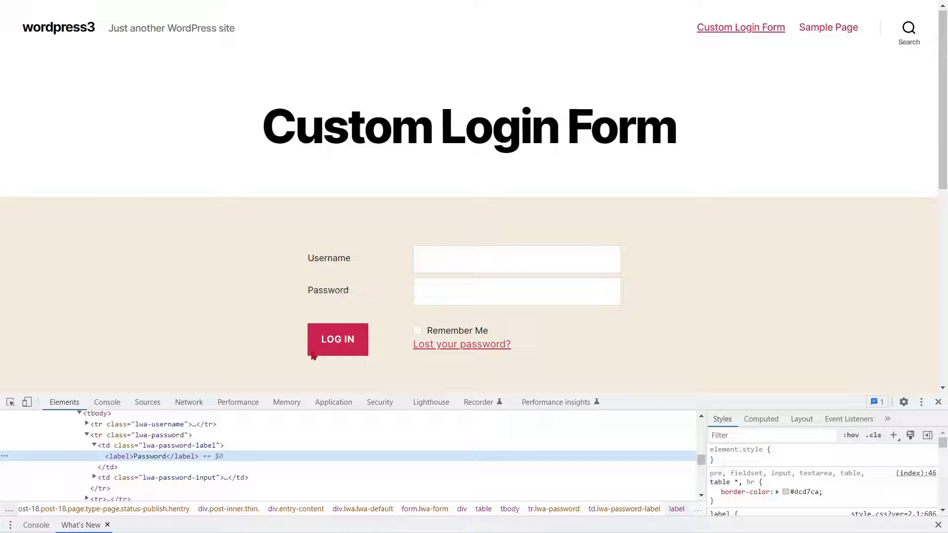
pyautogui.doubleClick(176, 447)
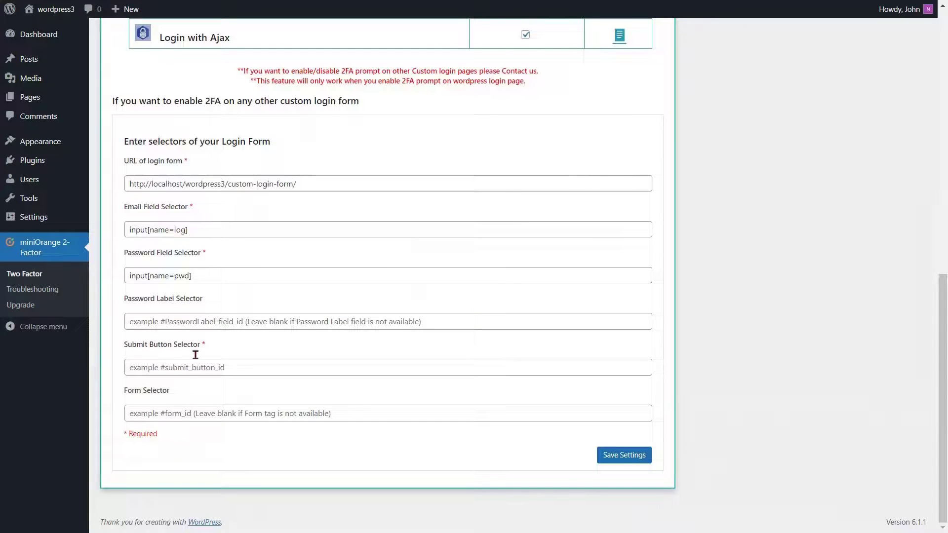
pyautogui.click(174, 323)
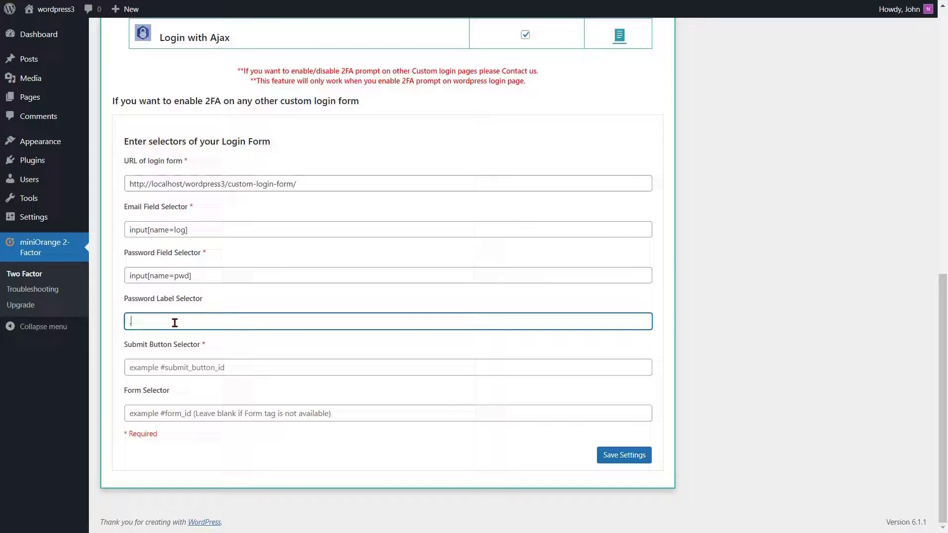
pyautogui.hotkey('ctrl', 'v')
pyautogui.click(180, 338)
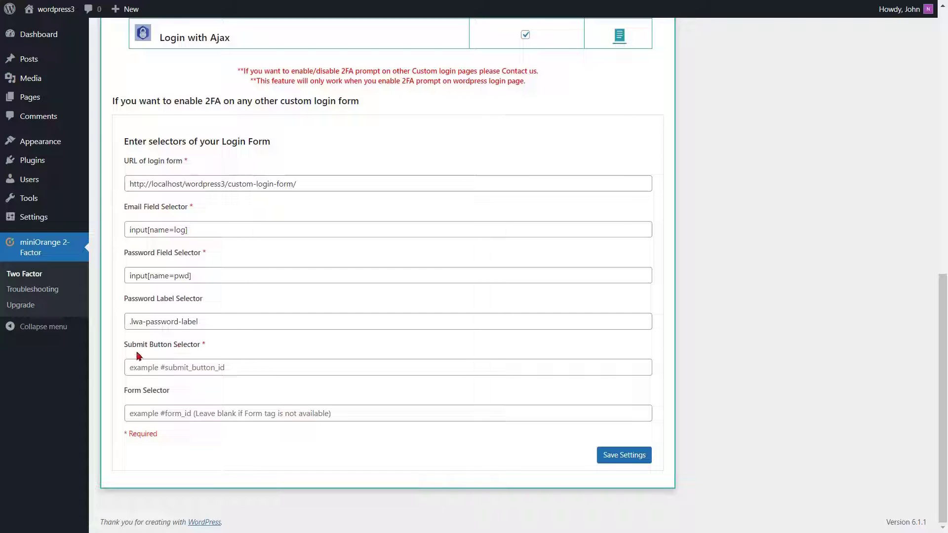
pyautogui.hotkey('ctrl', 'Tab')
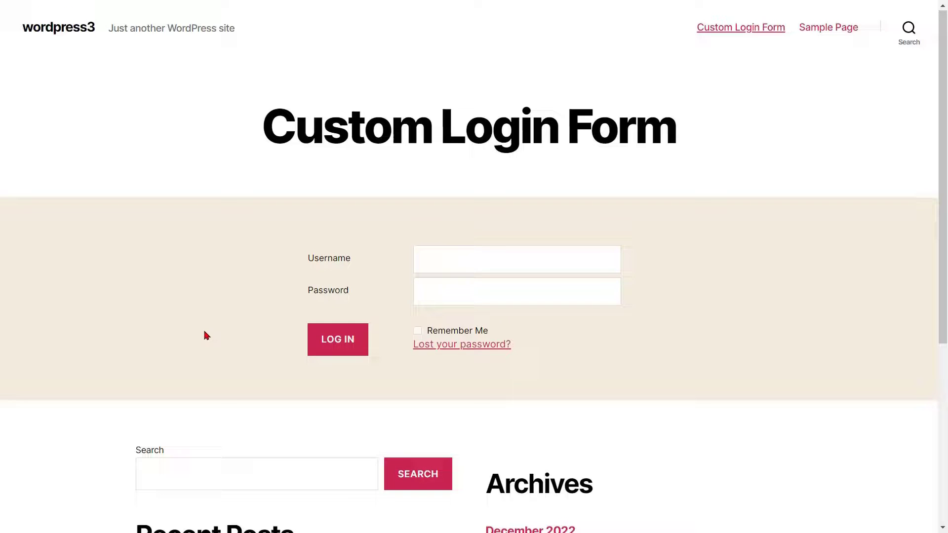
# - Copy the LOG IN button's id and set Submit Button Selector to #lwa_wp-submit
pyautogui.rightClick(327, 348)
pyautogui.click(383, 337)
pyautogui.doubleClick(295, 457)
pyautogui.hotkey('ctrl', 'c')
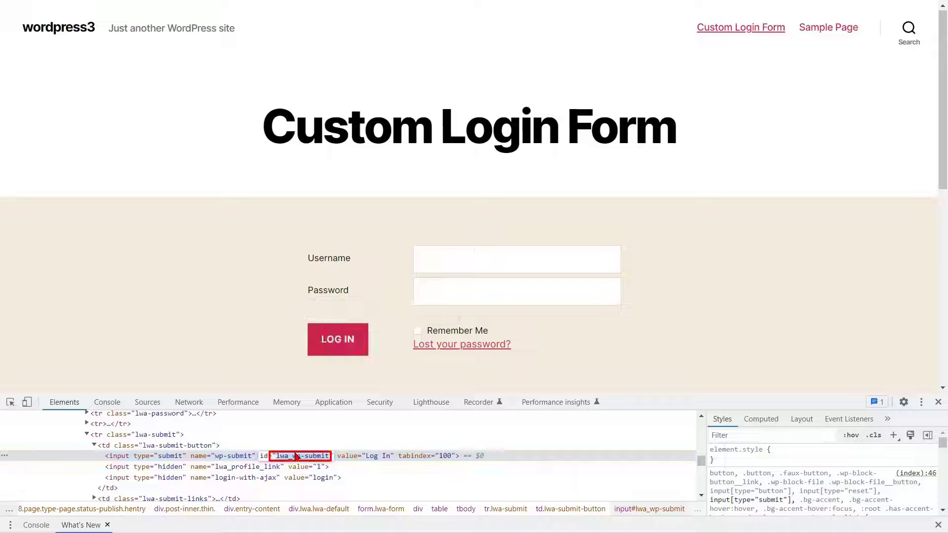
pyautogui.hotkey('alt', 'Tab')
pyautogui.click(155, 369)
pyautogui.write('#')
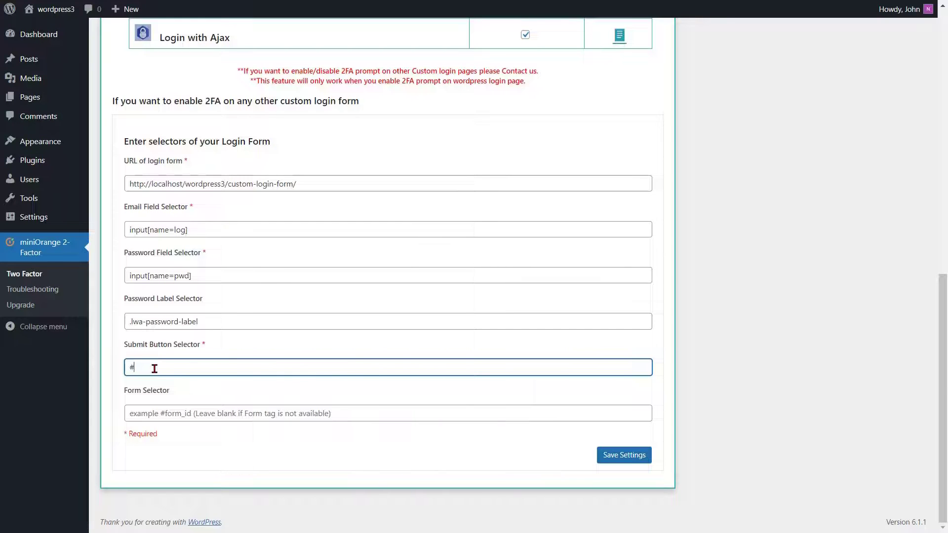
pyautogui.hotkey('ctrl', 'v')
pyautogui.click(164, 385)
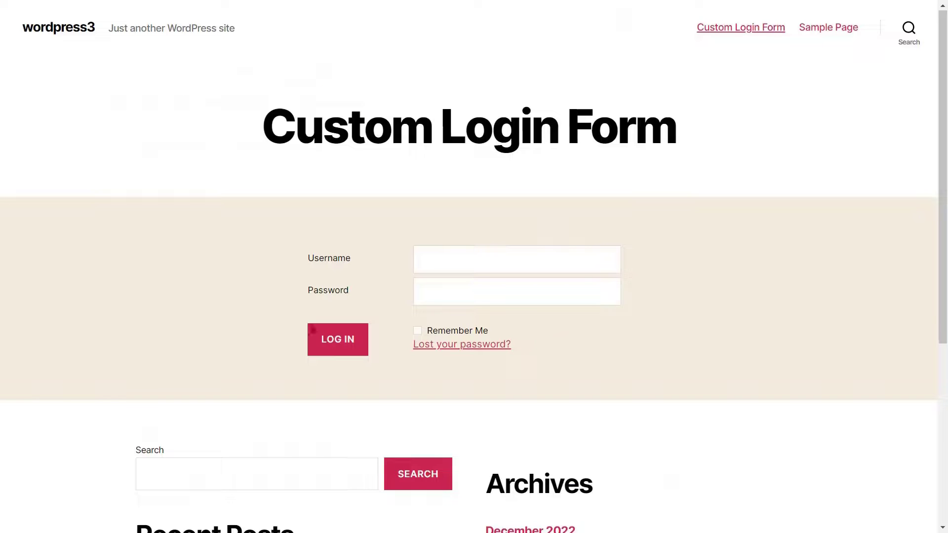
# - Copy the form's class, set Form Selector to .lwa-form, and save the settings
pyautogui.rightClick(381, 264)
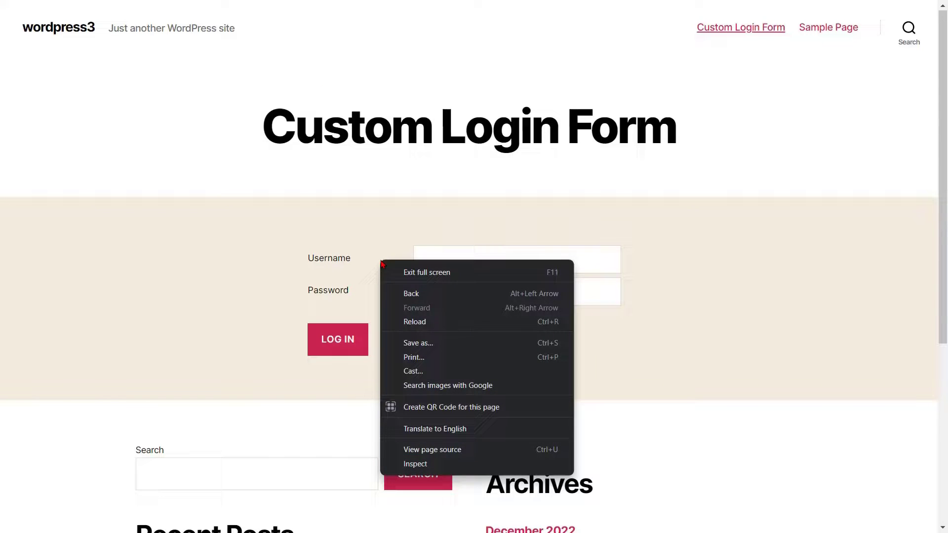
pyautogui.click(414, 464)
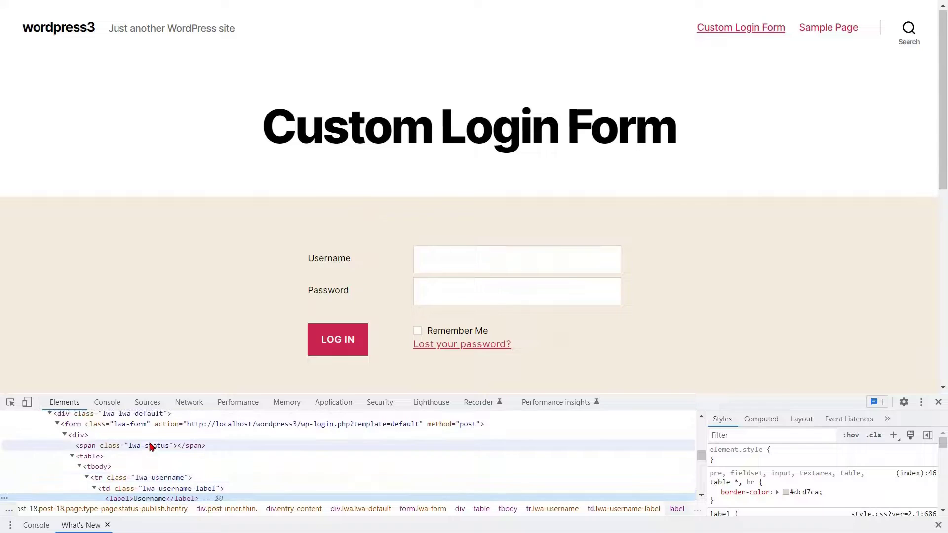
pyautogui.scroll(1, 149, 446)
pyautogui.click(131, 437)
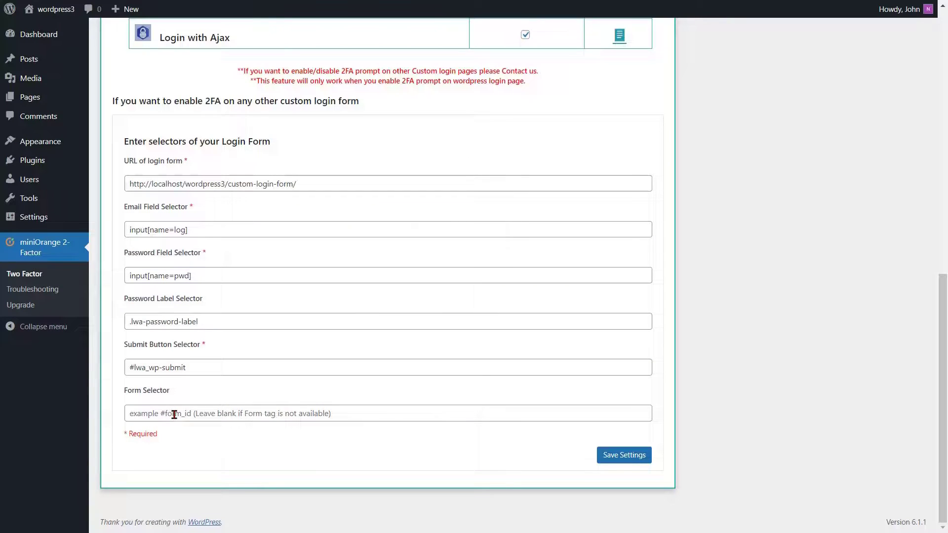
pyautogui.click(175, 414)
pyautogui.write('.lwa-form')
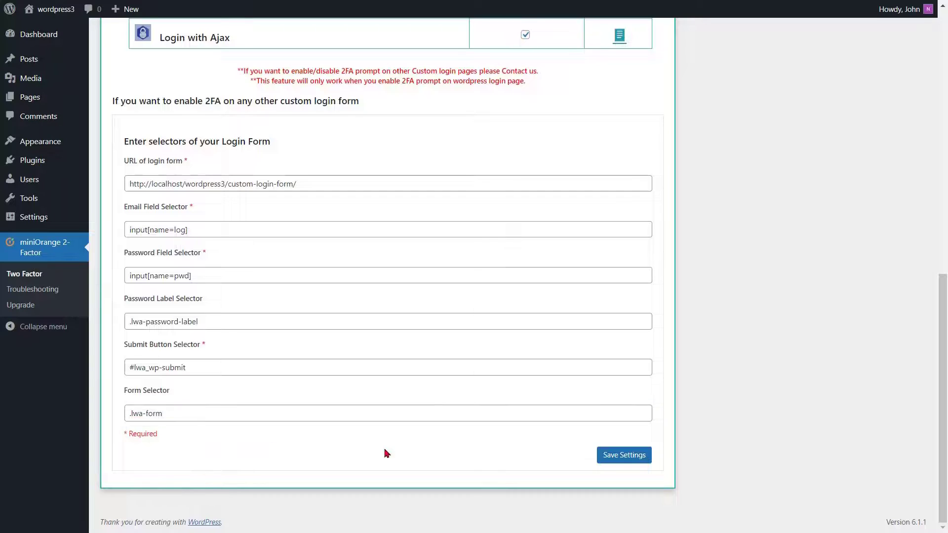
pyautogui.click(625, 456)
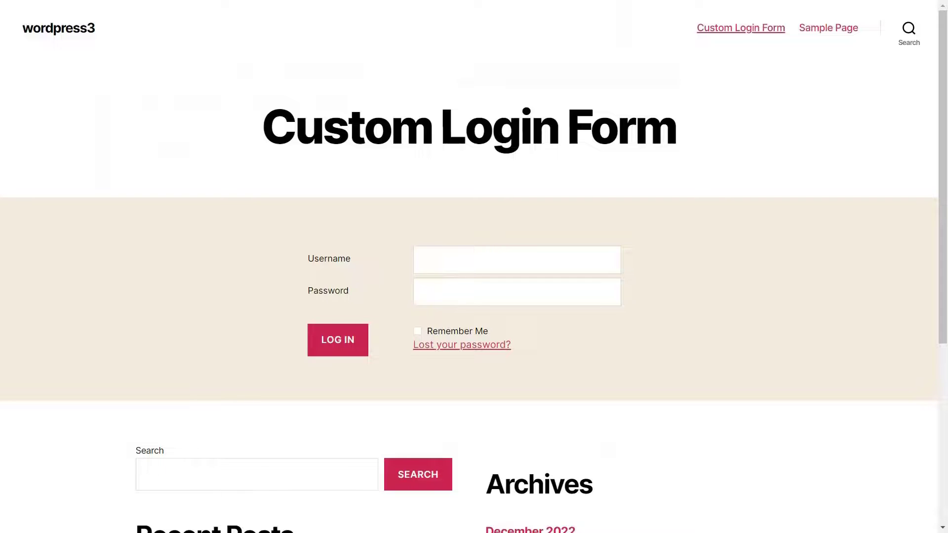
# - Log in on the Custom Login Form and validate the authenticator passcode to reach the dashboard
pyautogui.click(438, 259)
pyautogui.write('Joh')
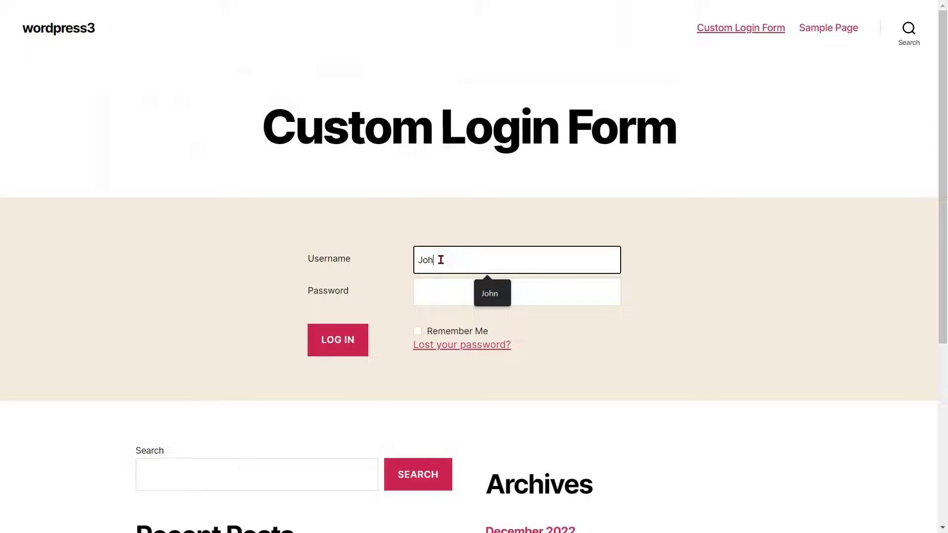
pyautogui.write('n')
pyautogui.press('Tab')
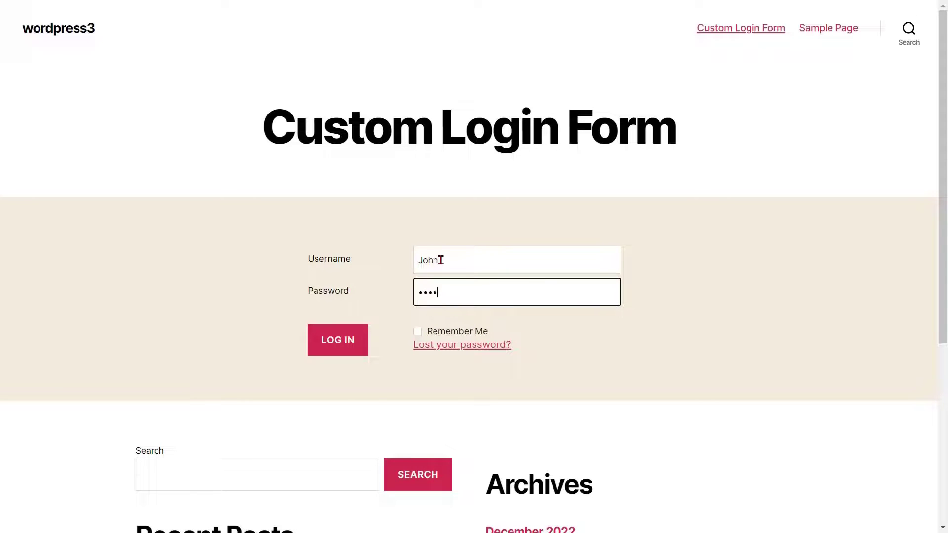
pyautogui.click(336, 351)
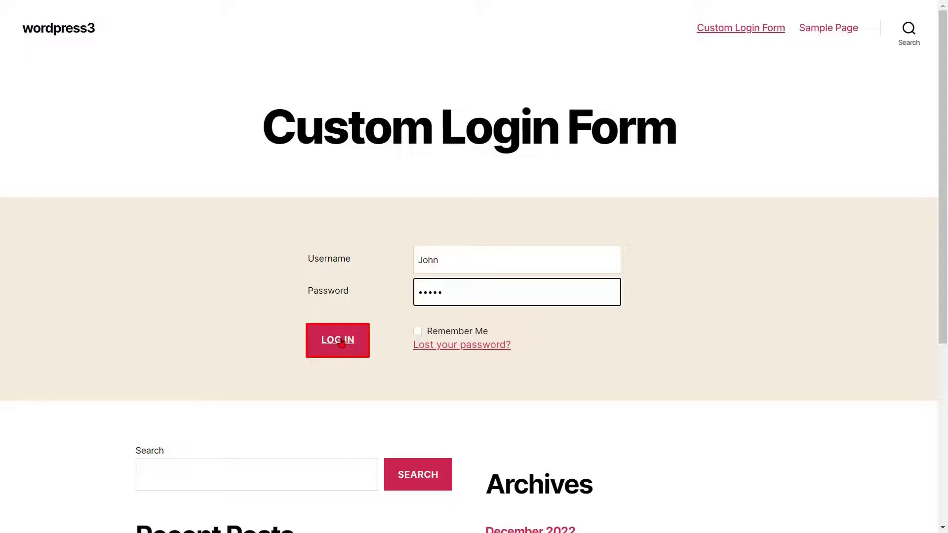
pyautogui.click(342, 343)
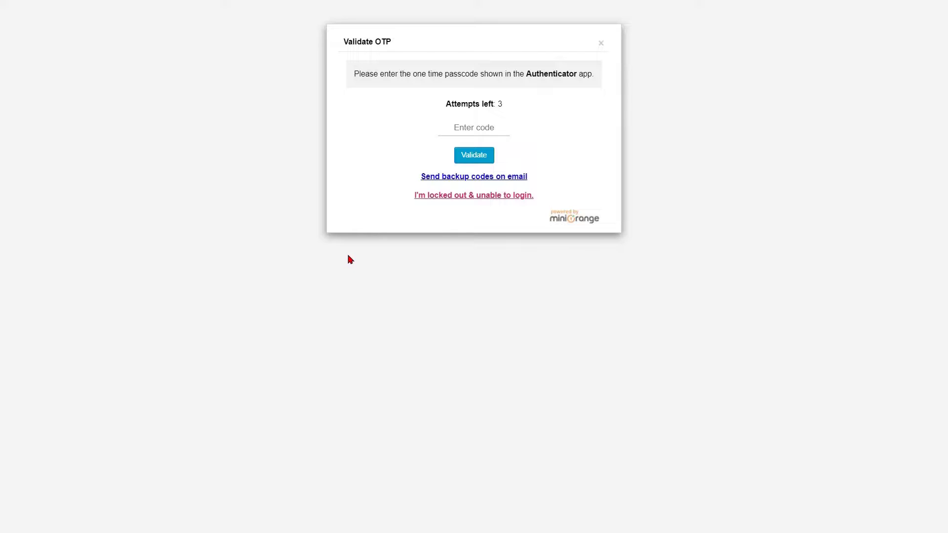
pyautogui.click(470, 130)
pyautogui.click(478, 157)
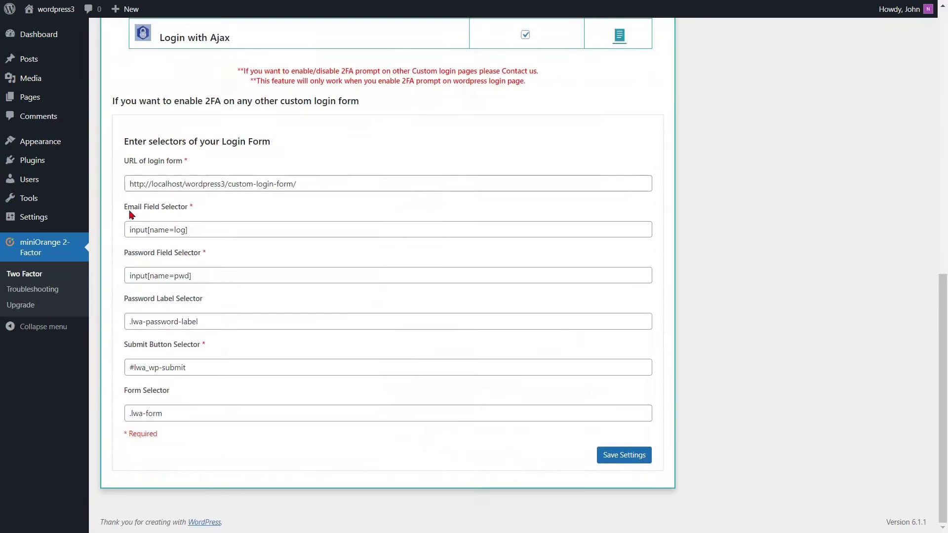
pyautogui.click(303, 184)
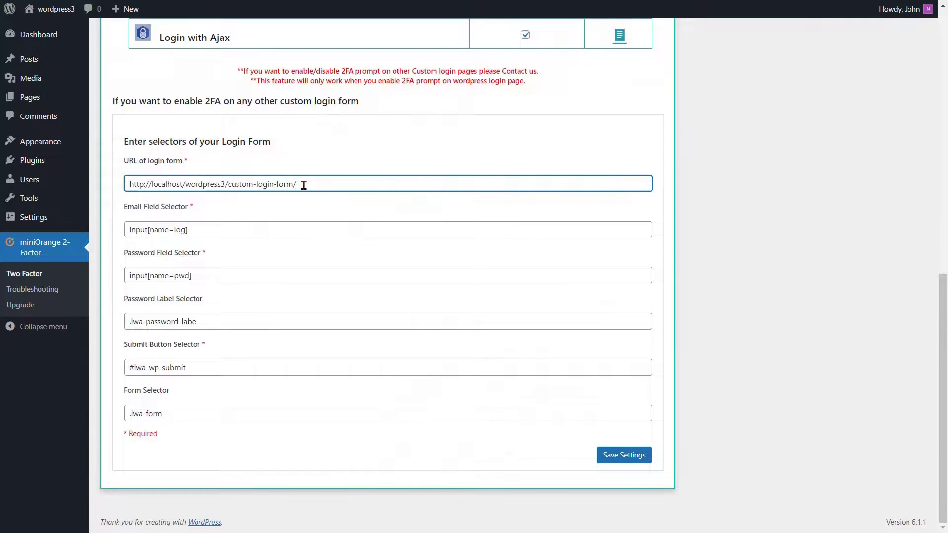
pyautogui.write(',http://localhost/wordpress3/login-form/')
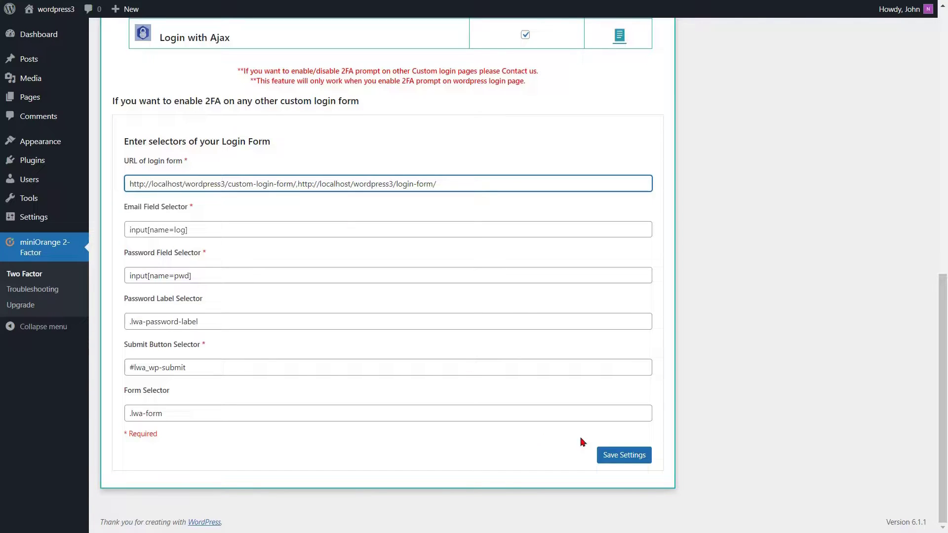
pyautogui.click(639, 458)
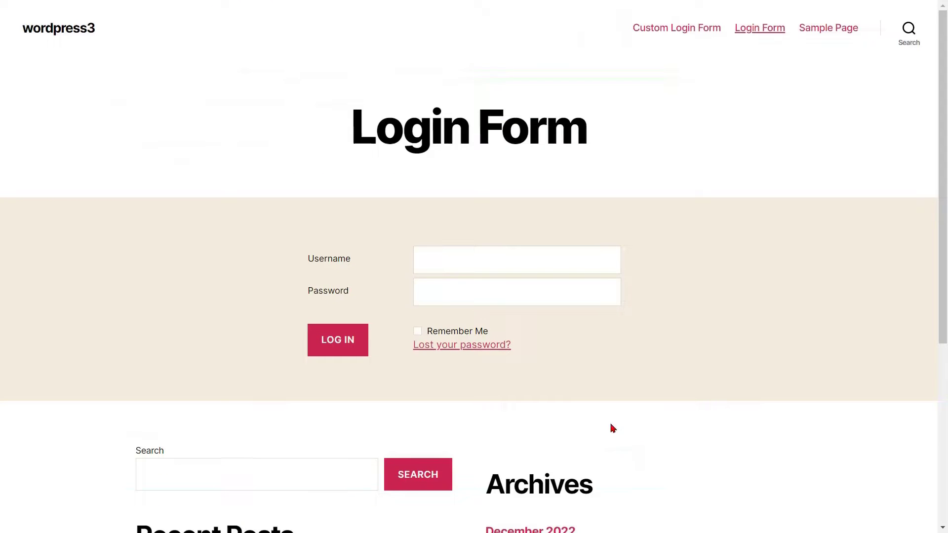
pyautogui.click(448, 265)
pyautogui.write('John')
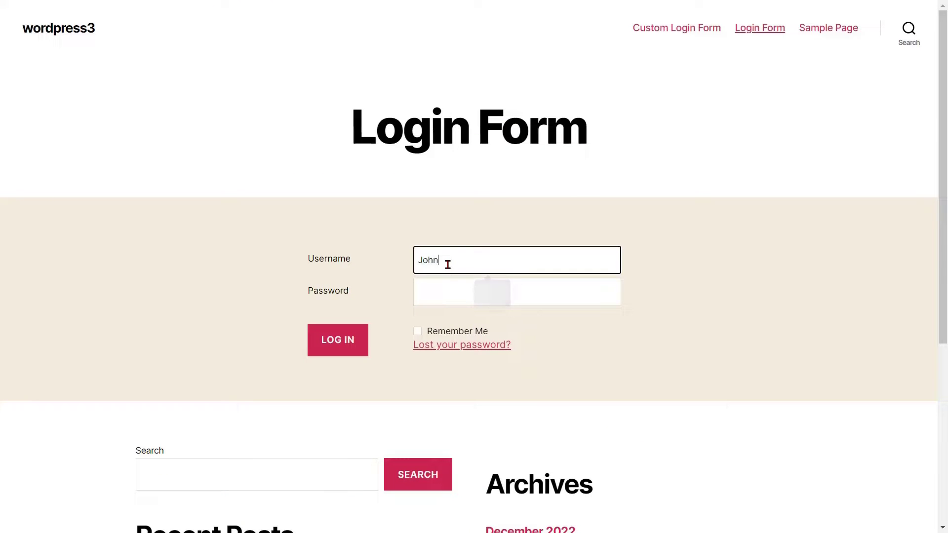
pyautogui.press('Tab')
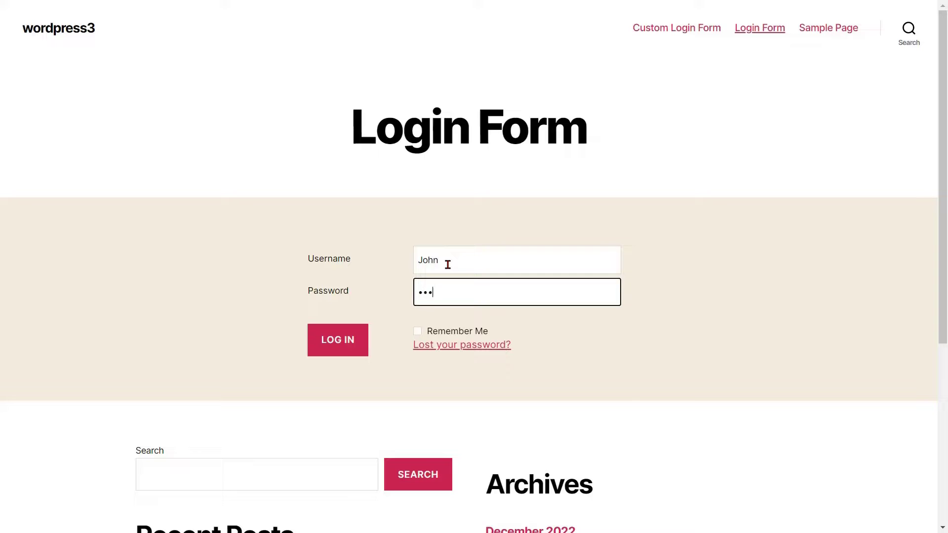
pyautogui.click(342, 347)
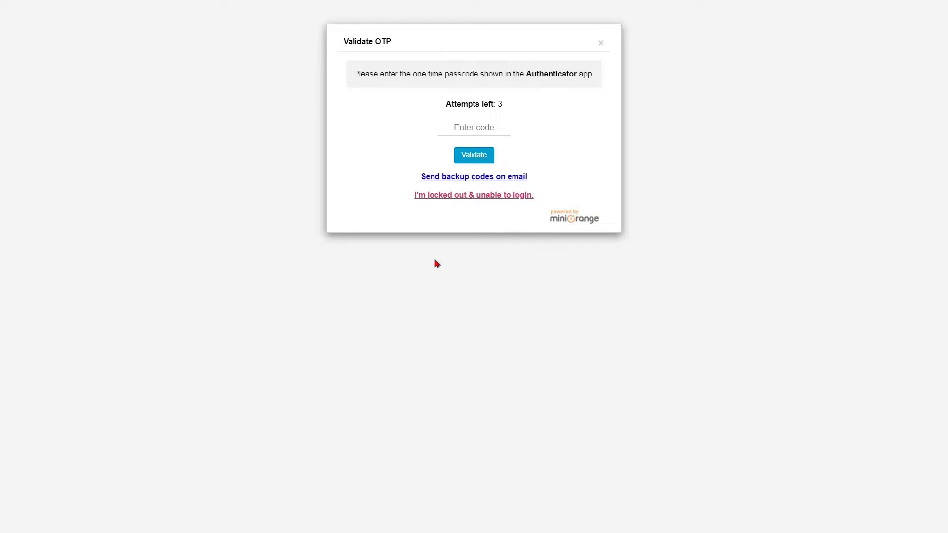
pyautogui.click(473, 161)
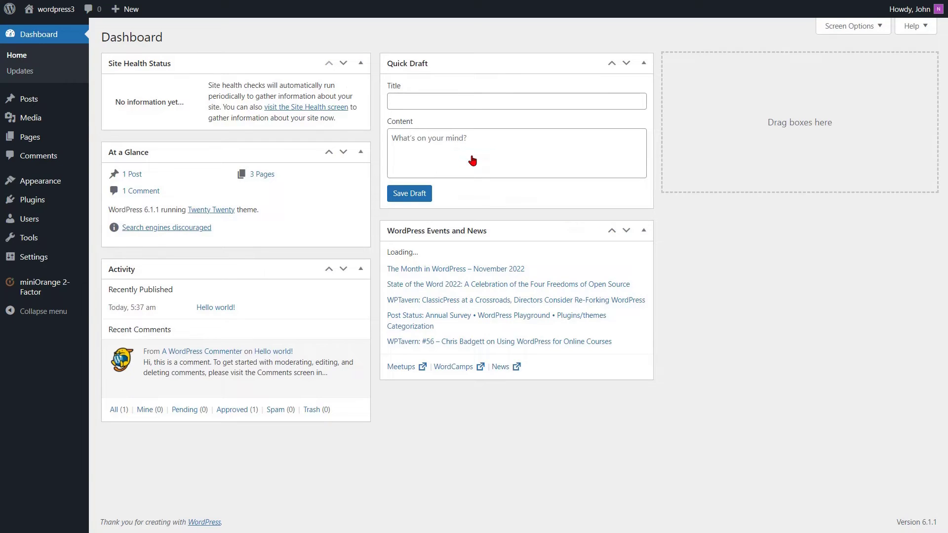